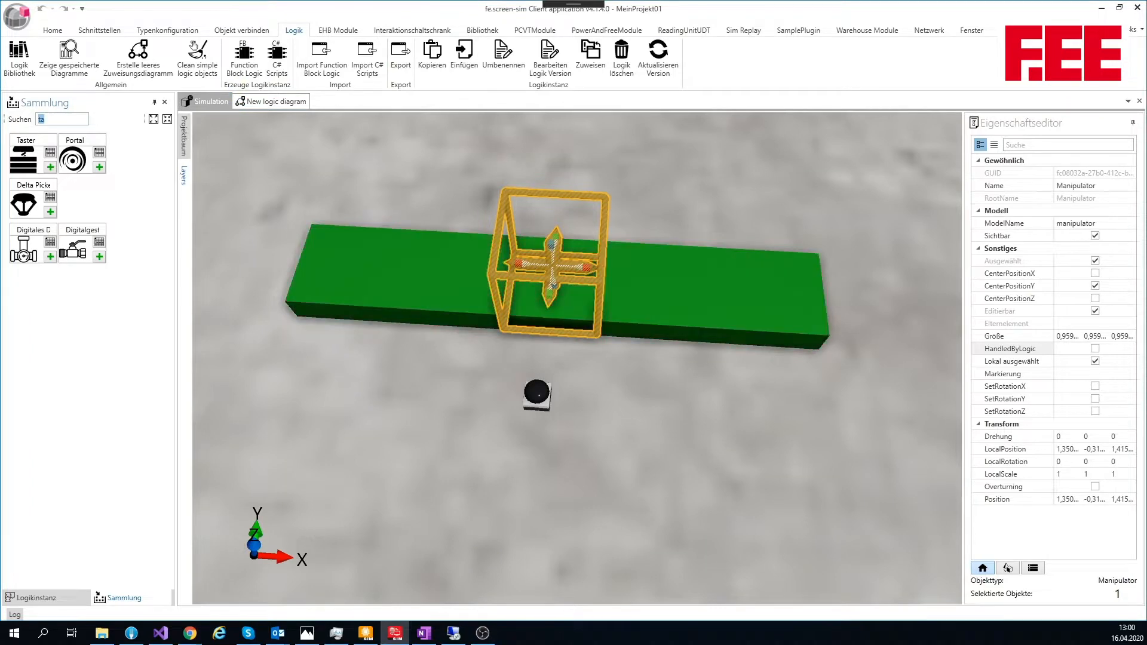
Search the object collection for "man" and look at the manipulator on the conveyor
text(man)
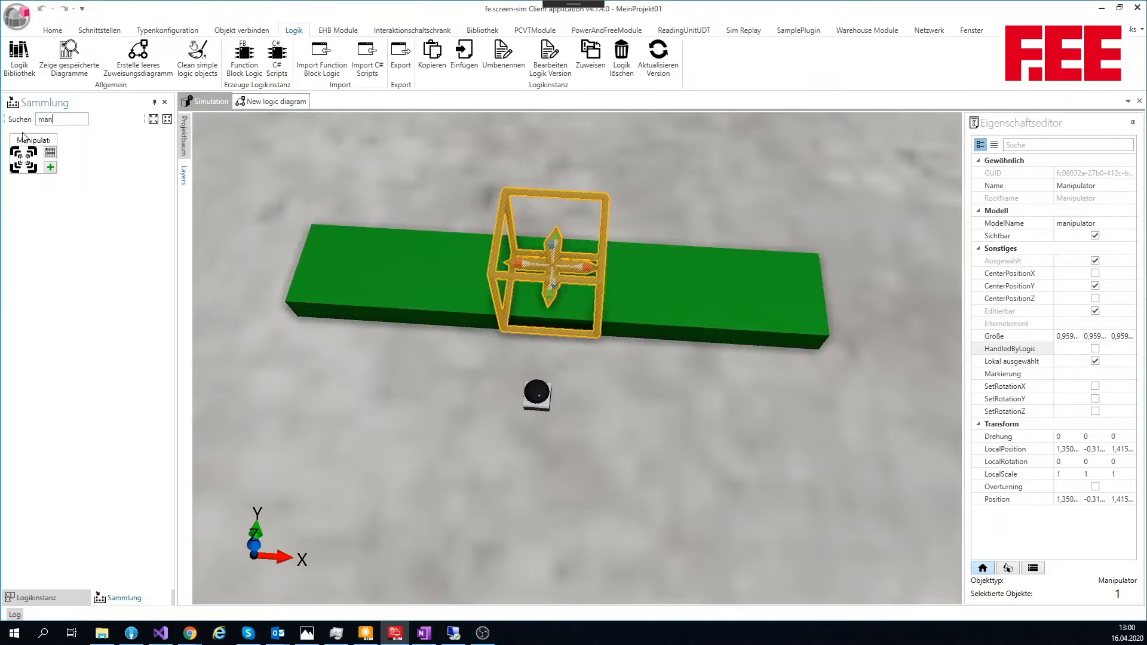
mouse_move(568, 250)
middle_down()
mouse_move(596, 192)
mouse_move(592, 175)
mouse_move(582, 252)
middle_up()
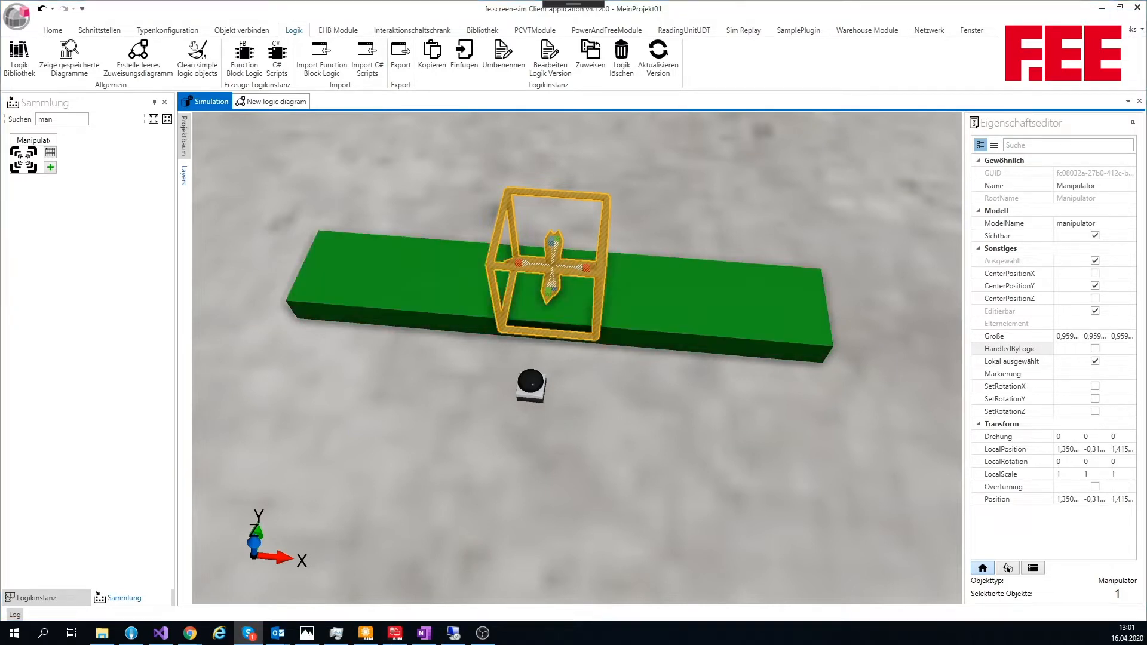
middle_drag(629, 263, 654, 240)
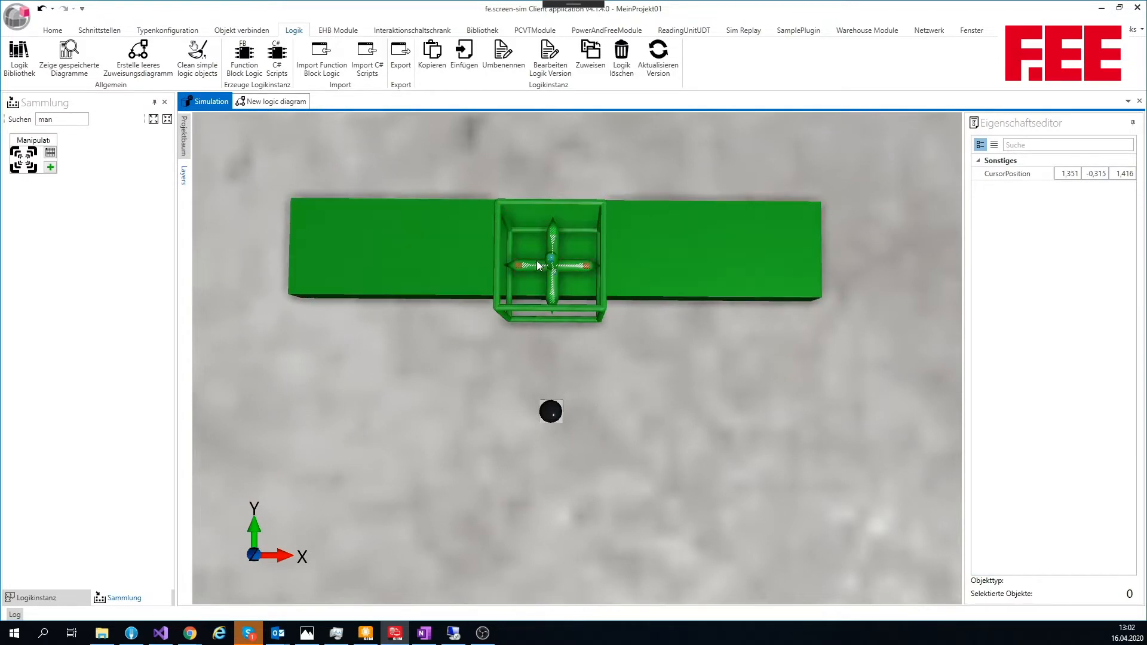
Set the insertion point at the conveyor's start, filter the collection by "fö" and add a Fördergut there
click(392, 263)
drag(326, 249, 296, 248)
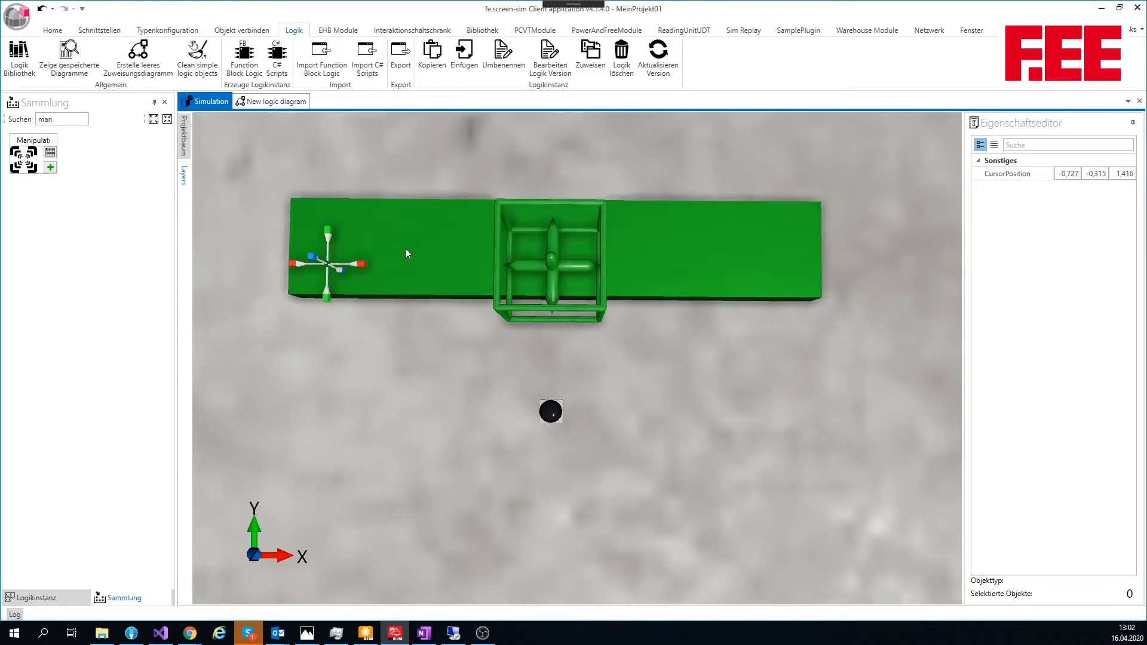
middle_drag(405, 248, 401, 160)
click(87, 122)
key(BackSpace)
key(BackSpace)
key(BackSpace)
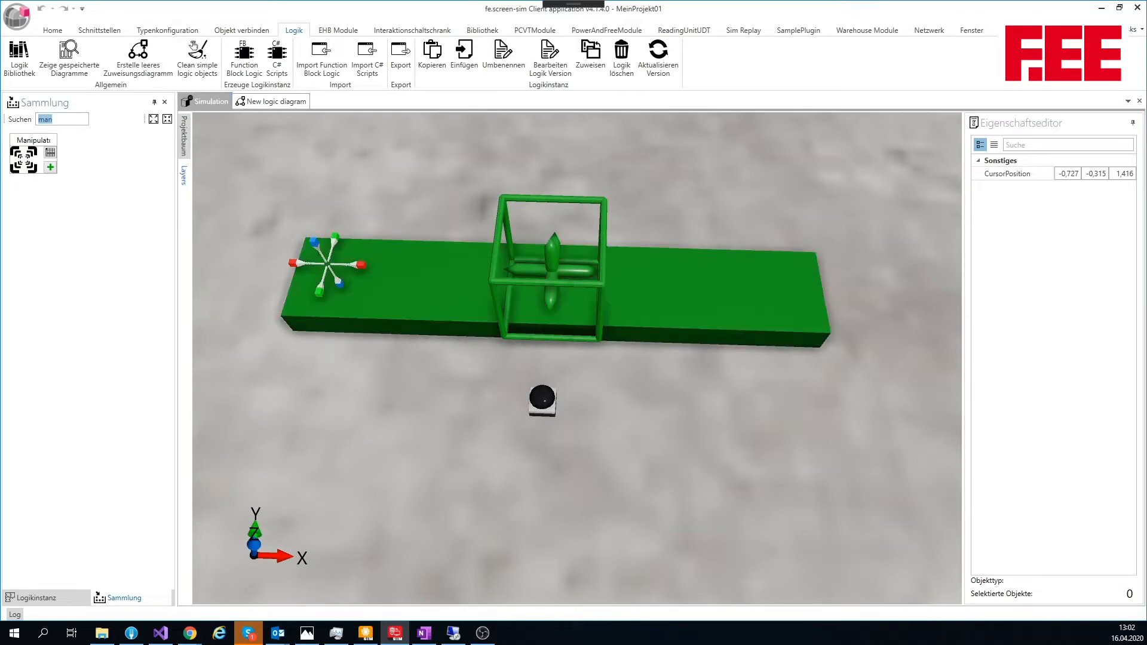
text(fö)
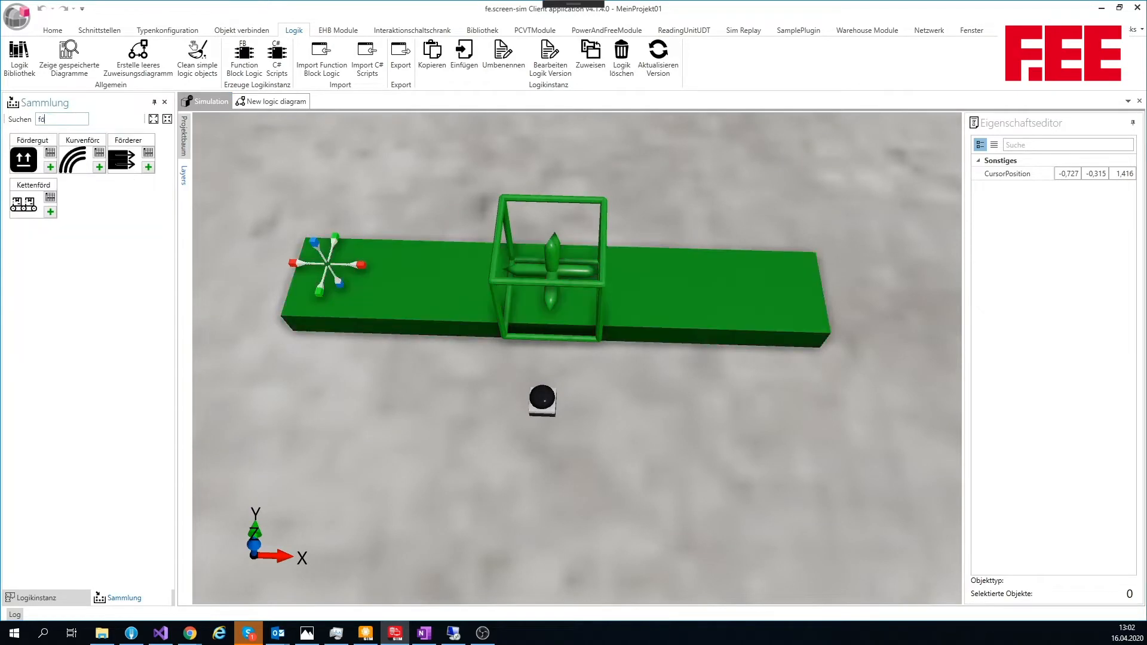
click(50, 167)
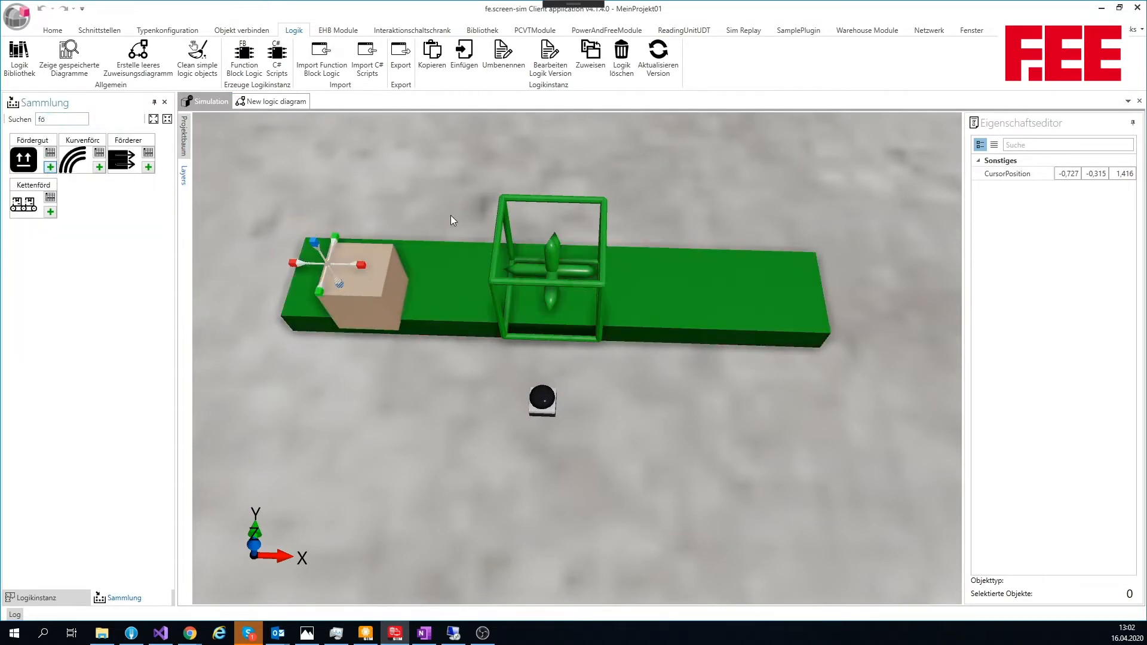
Shift the insertion point along Y to 0,219 and add another Fördergut off the conveyor's centre line
middle_drag(450, 215, 670, 285)
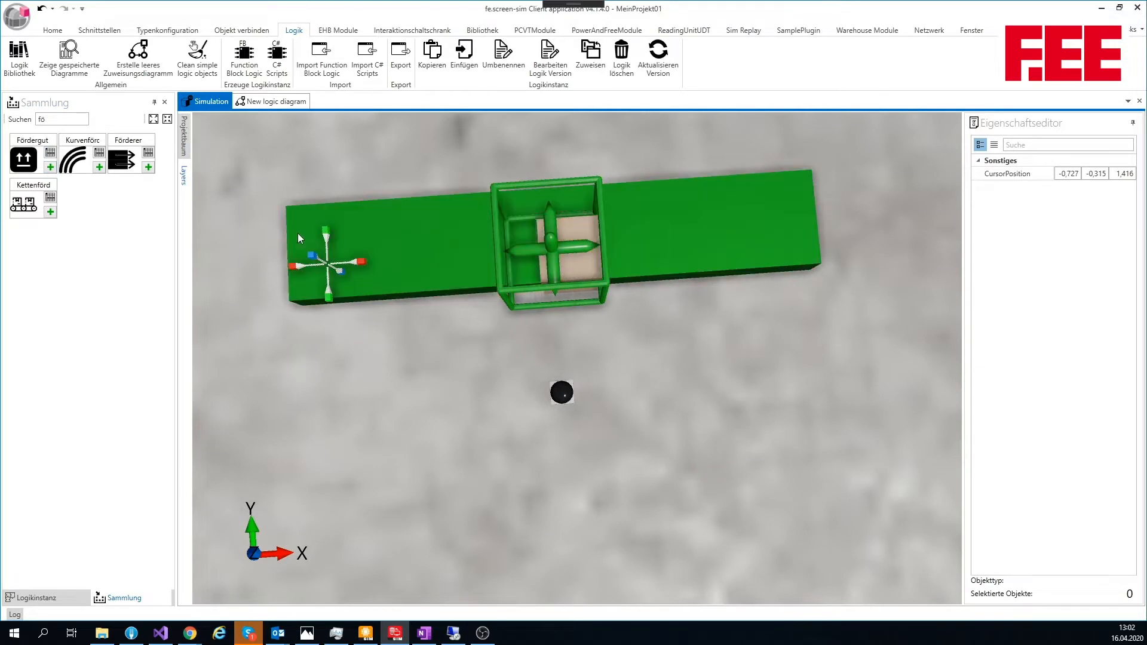
drag(327, 230, 325, 173)
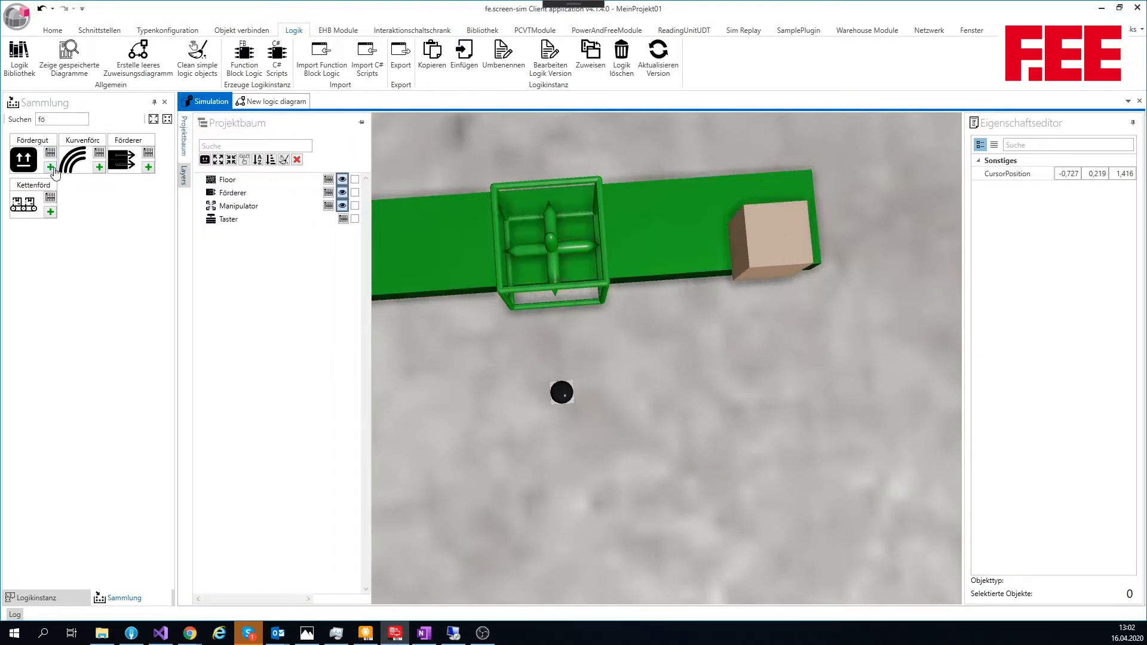
click(50, 167)
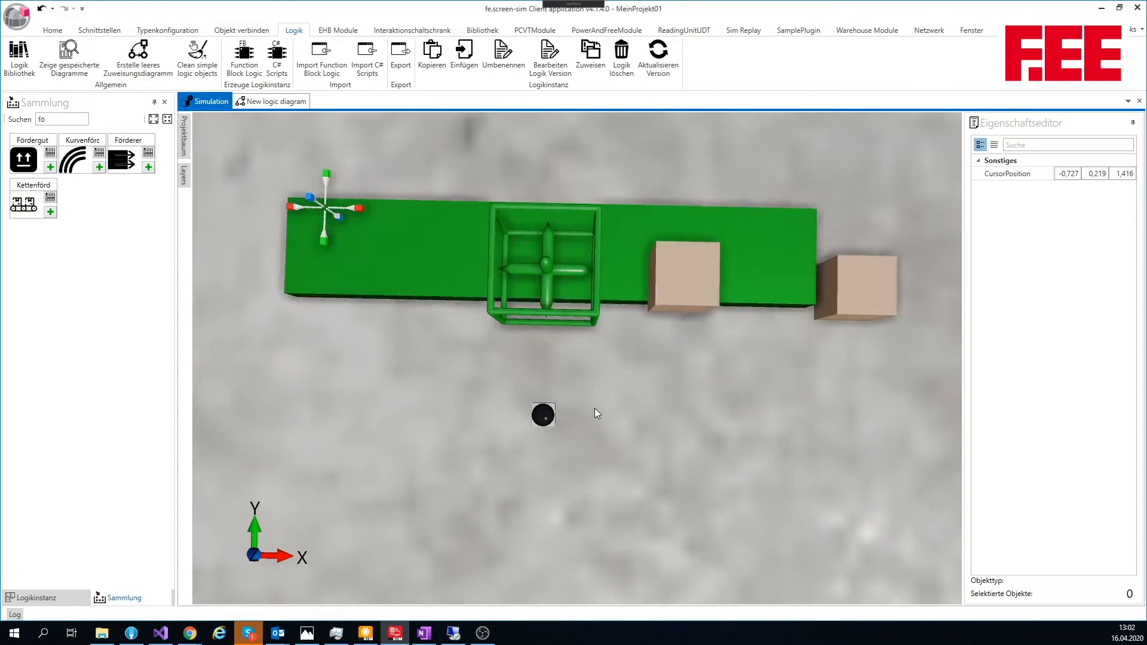
Delete both Fördergut boxes at the far end of the conveyor
middle_drag(629, 407, 633, 329)
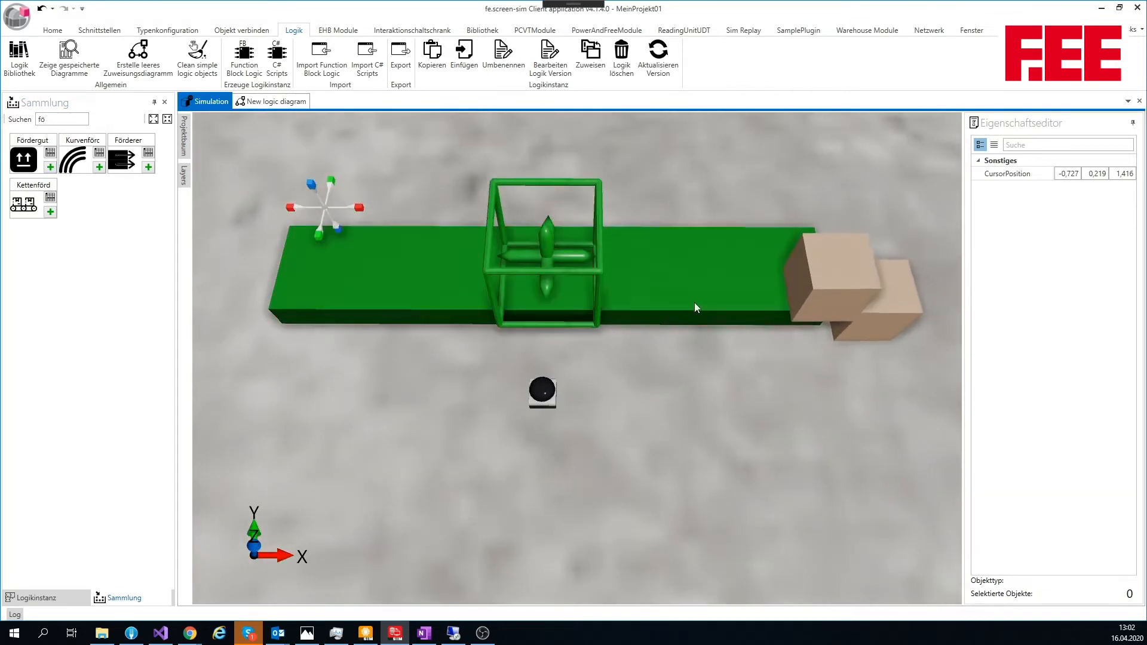
click(868, 317)
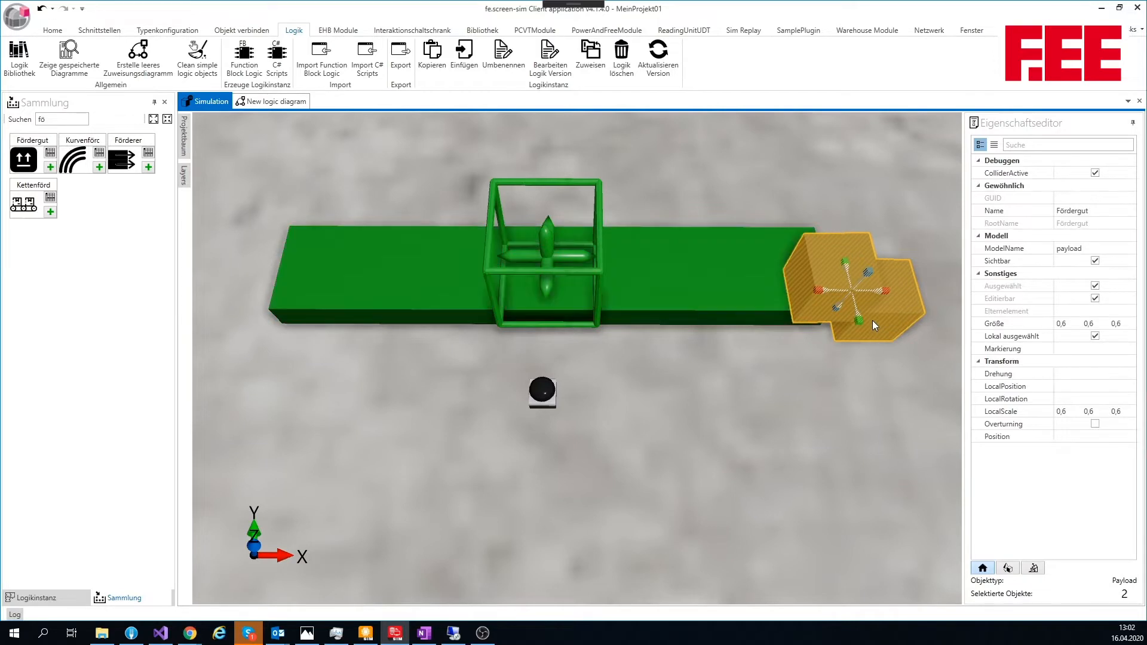
key(Delete)
Turn off CenterPositionY and enable HandledByLogic for the manipulator, leaving CenterPositionX off
click(555, 258)
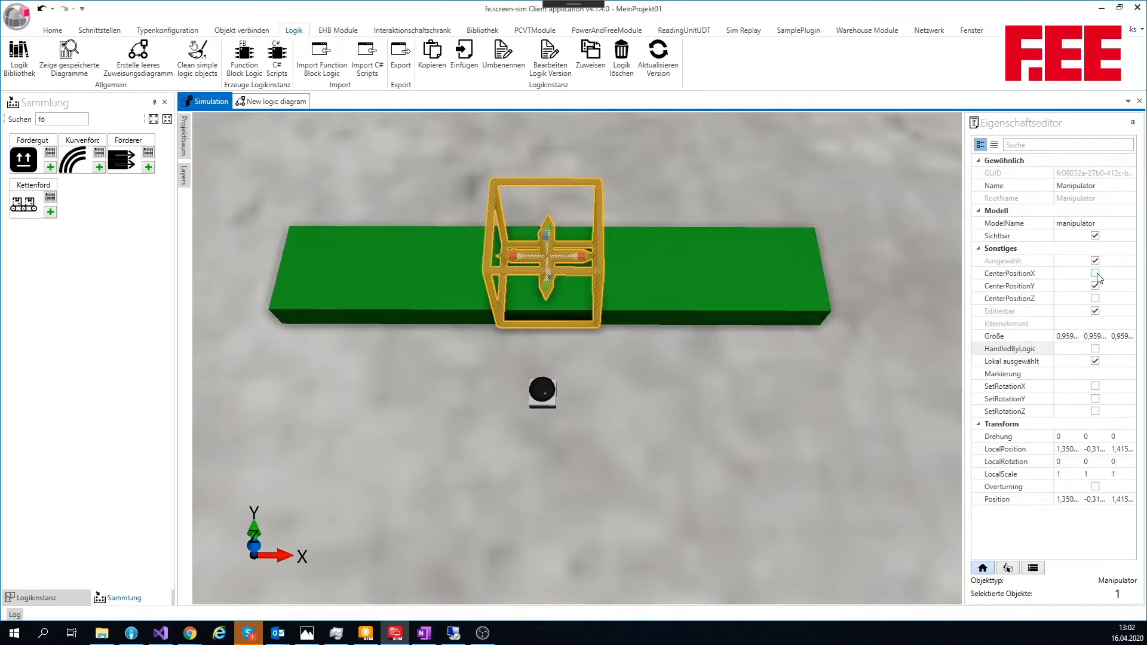
click(1096, 275)
click(1095, 273)
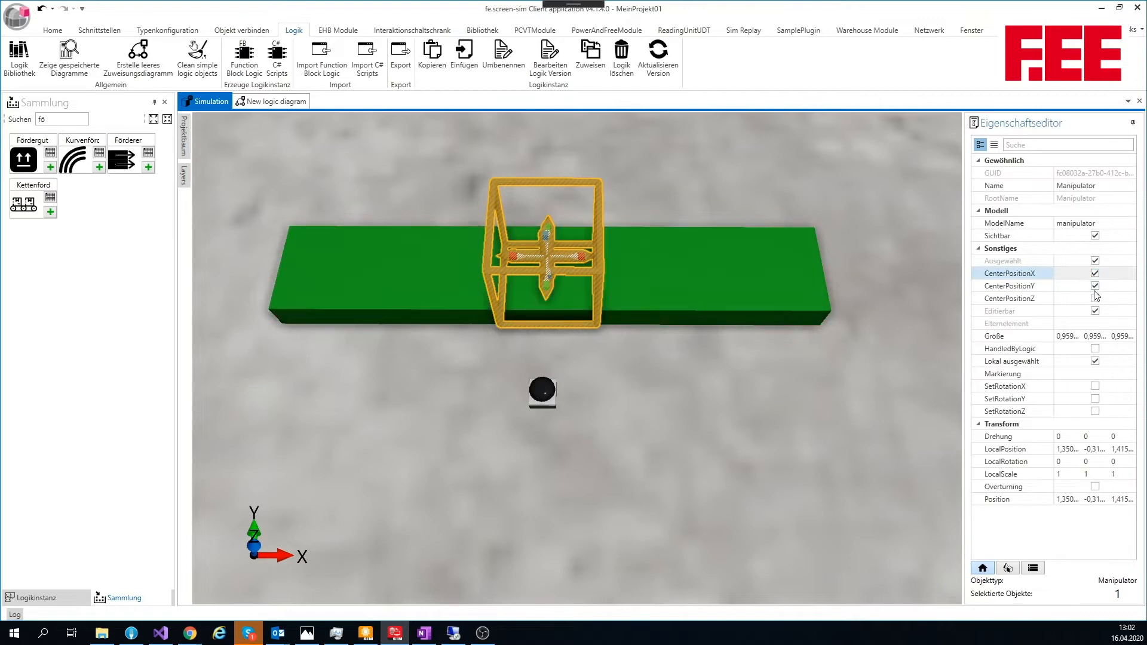
click(1096, 274)
click(1096, 286)
click(1095, 275)
click(1095, 275)
click(1096, 287)
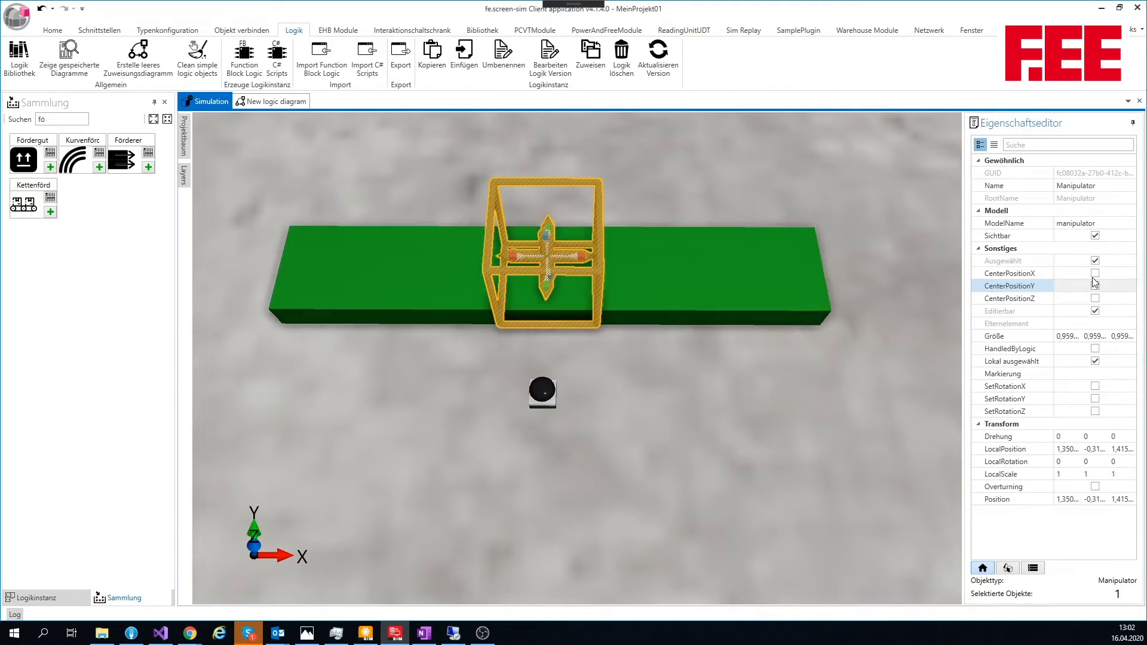
click(1095, 349)
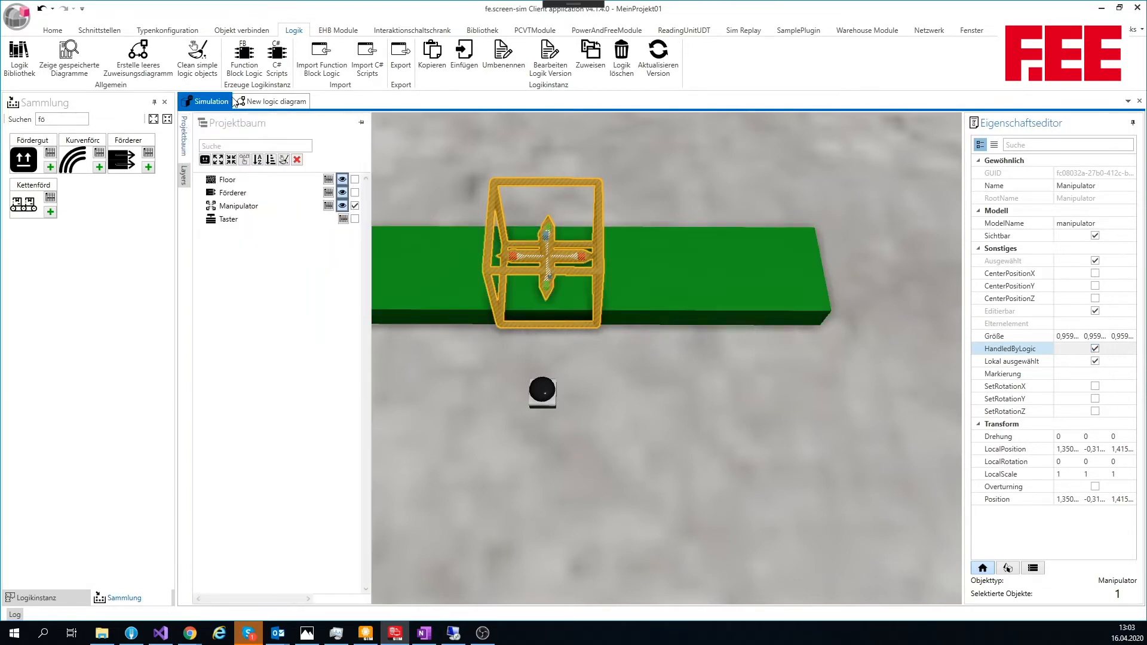
In the logic diagram, connect the Taster's Pressed output to the Manipulator's IsManipulationAc... input
click(270, 102)
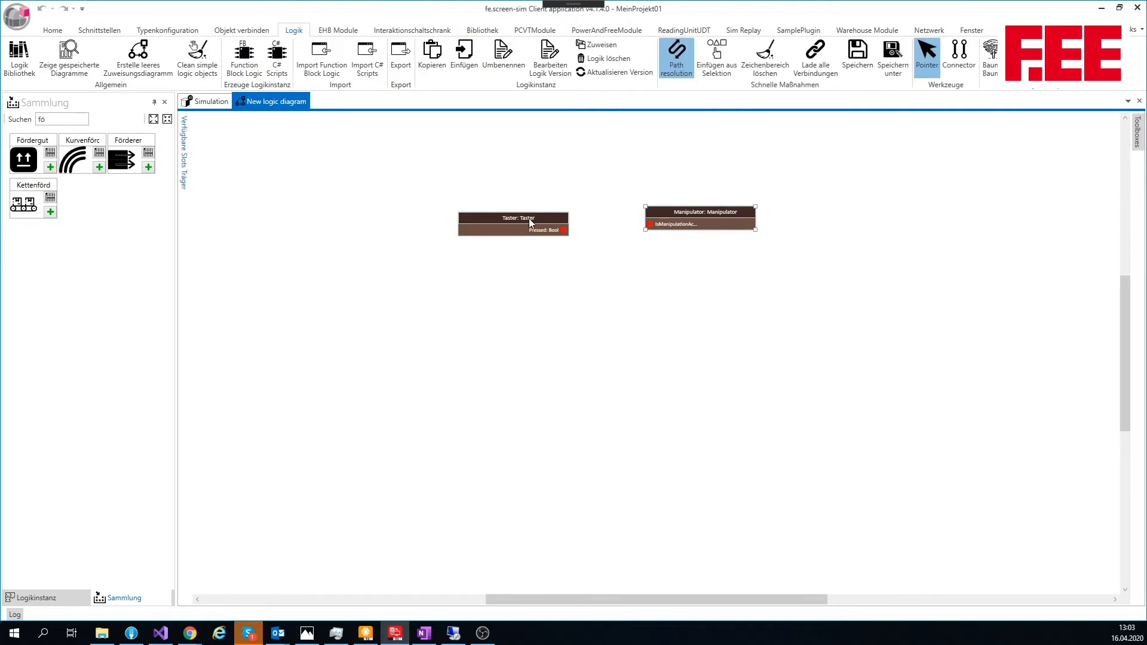
click(212, 103)
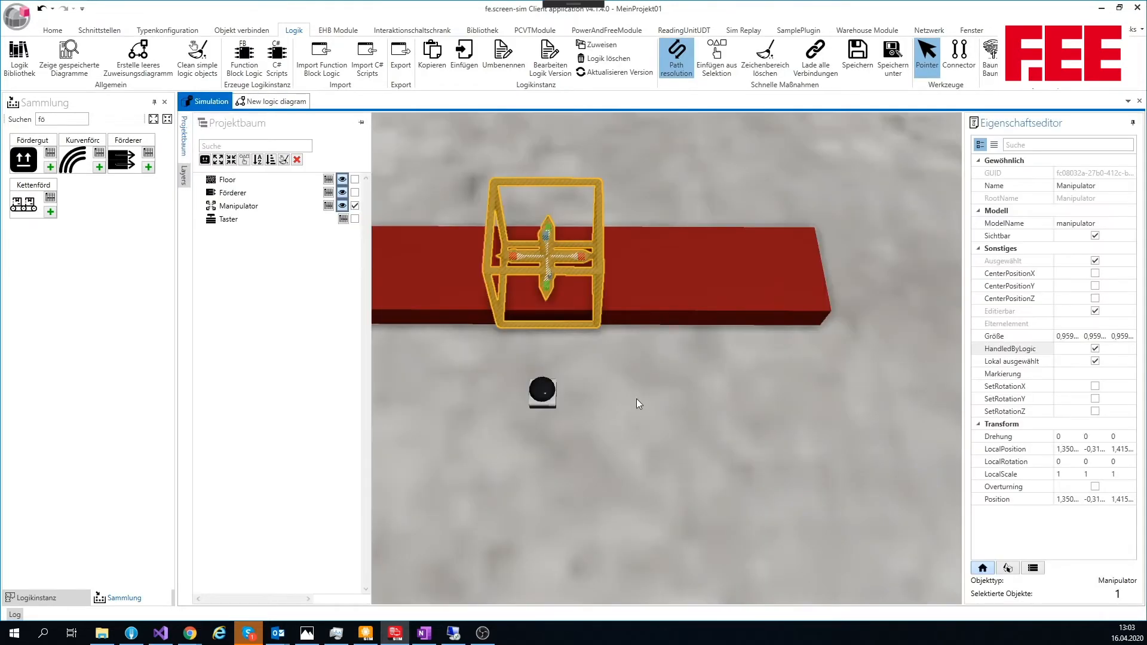
click(293, 103)
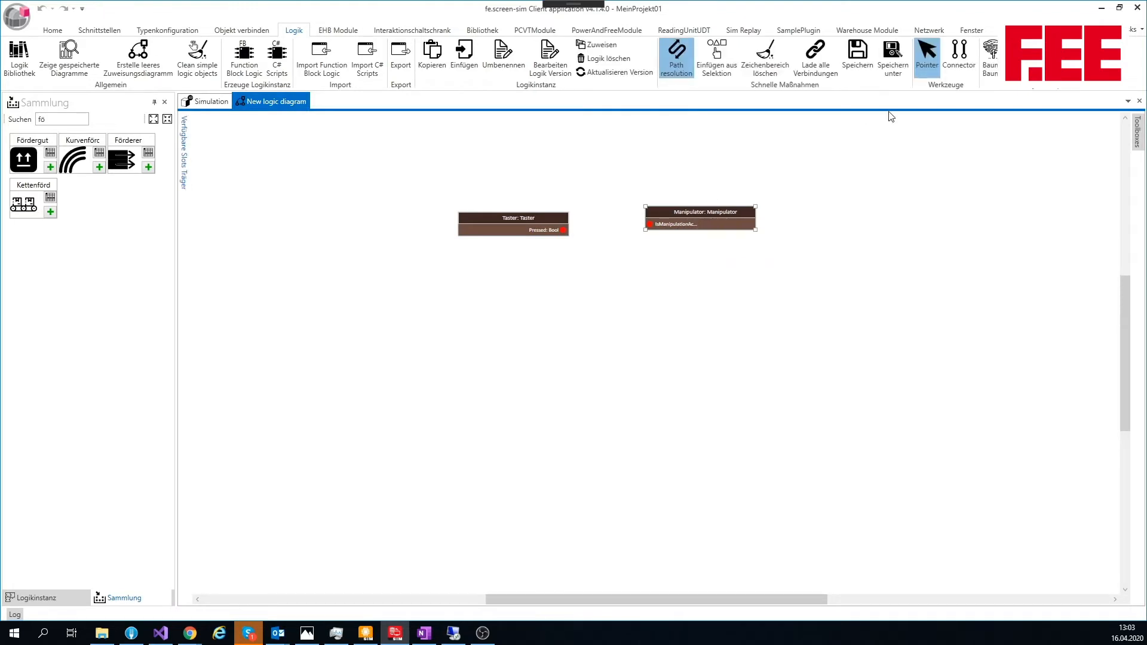
click(959, 57)
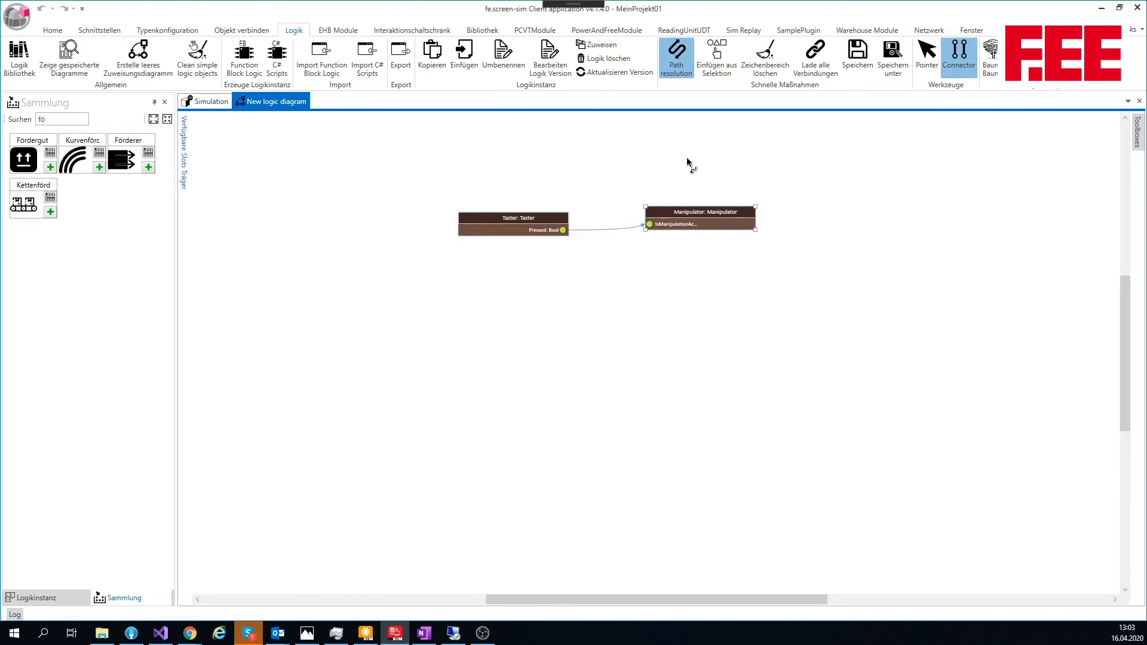
In the simulation, send a Fördergut through the manipulator, switch on the Taster and add a second Fördergut
click(212, 103)
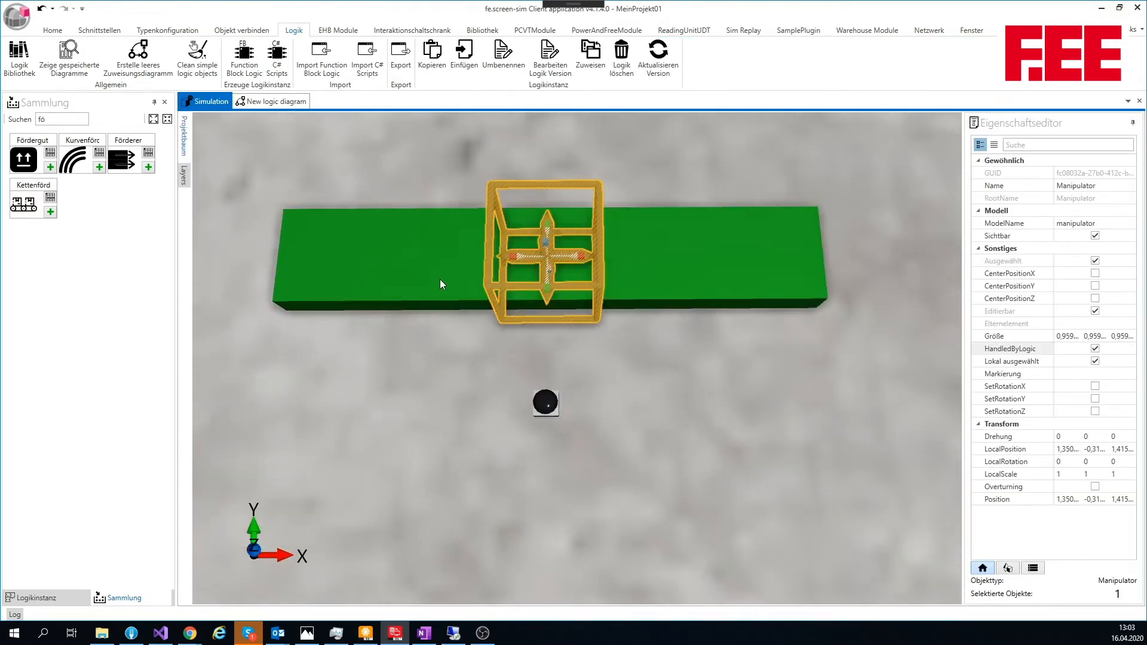
click(519, 257)
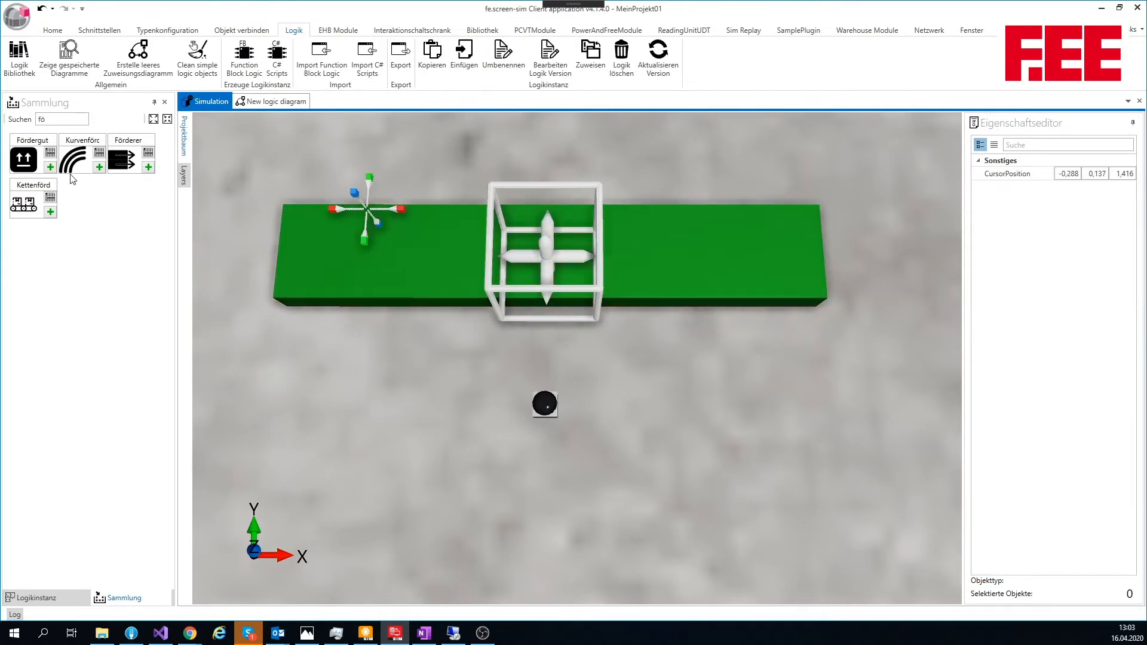
click(50, 167)
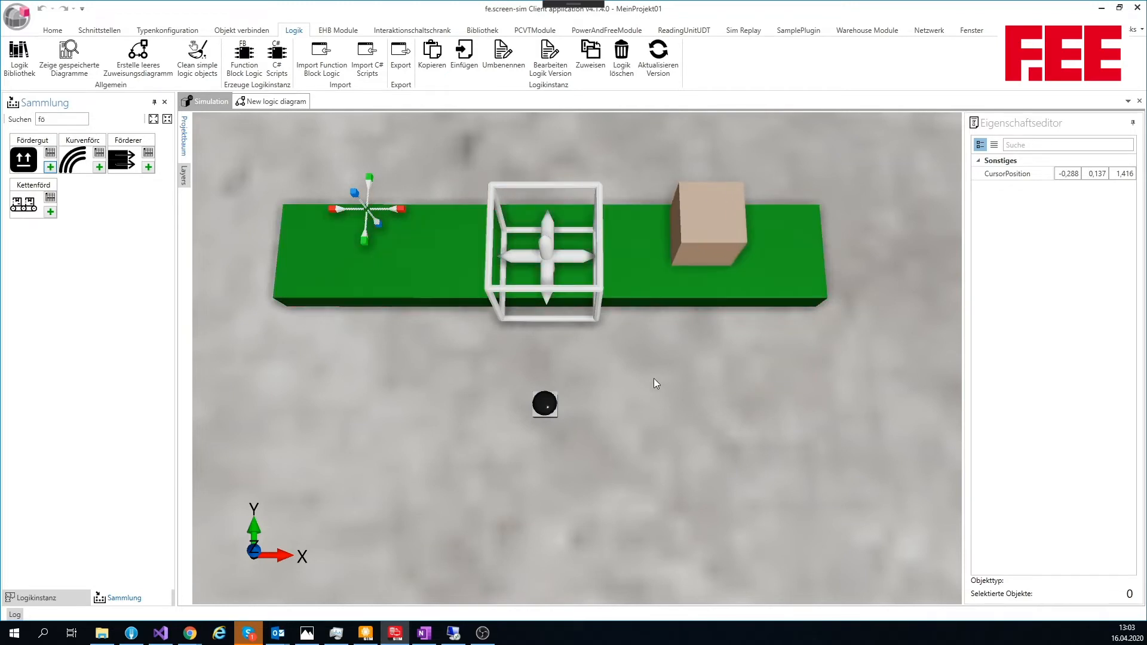
click(545, 406)
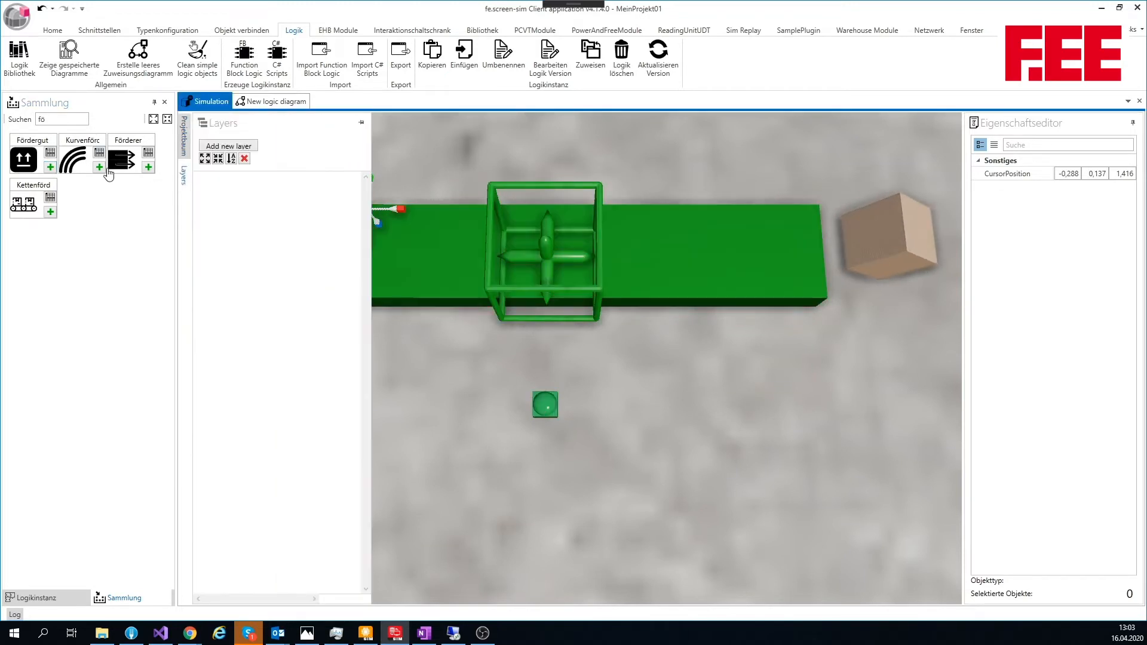
click(51, 167)
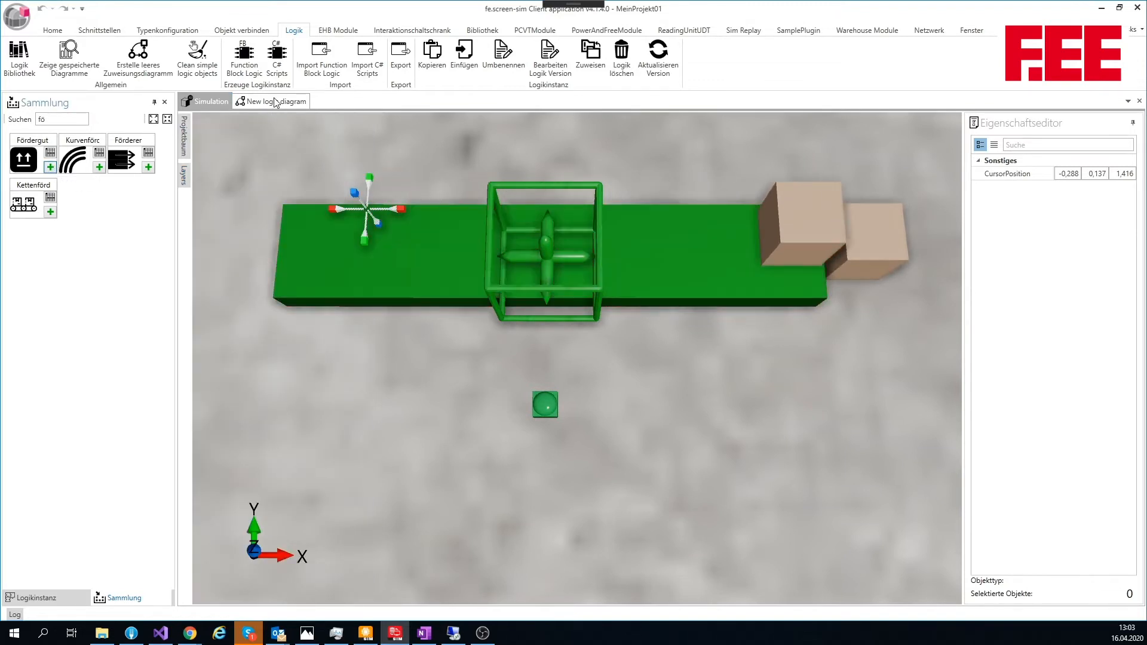
Enable CenterPositionY for the manipulator
click(545, 245)
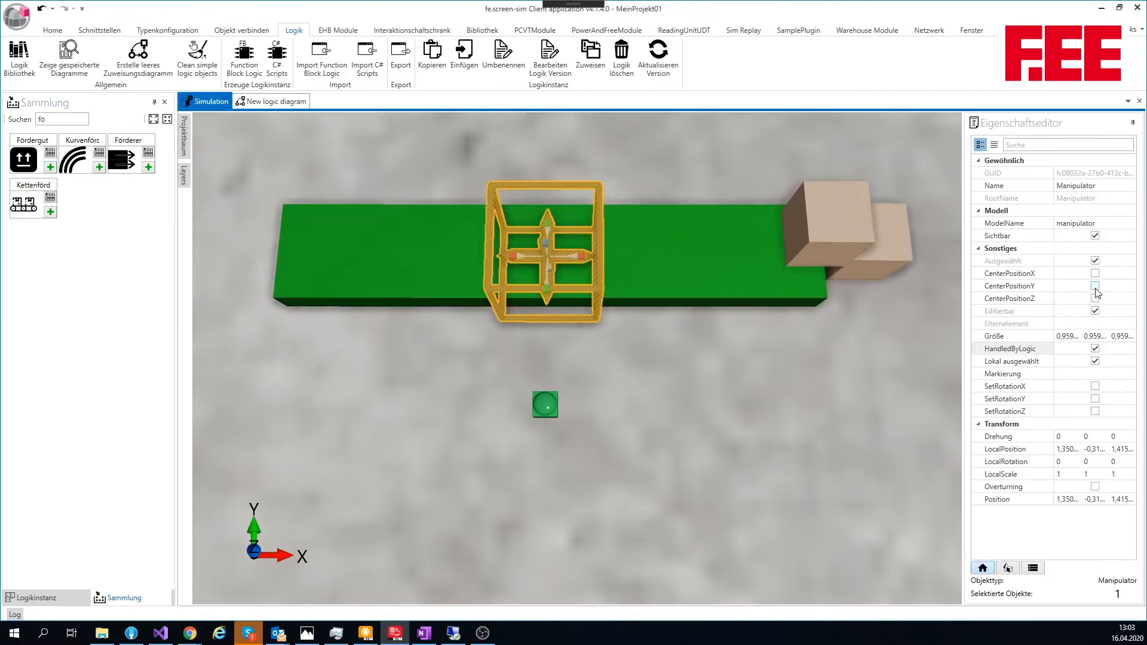
click(1096, 287)
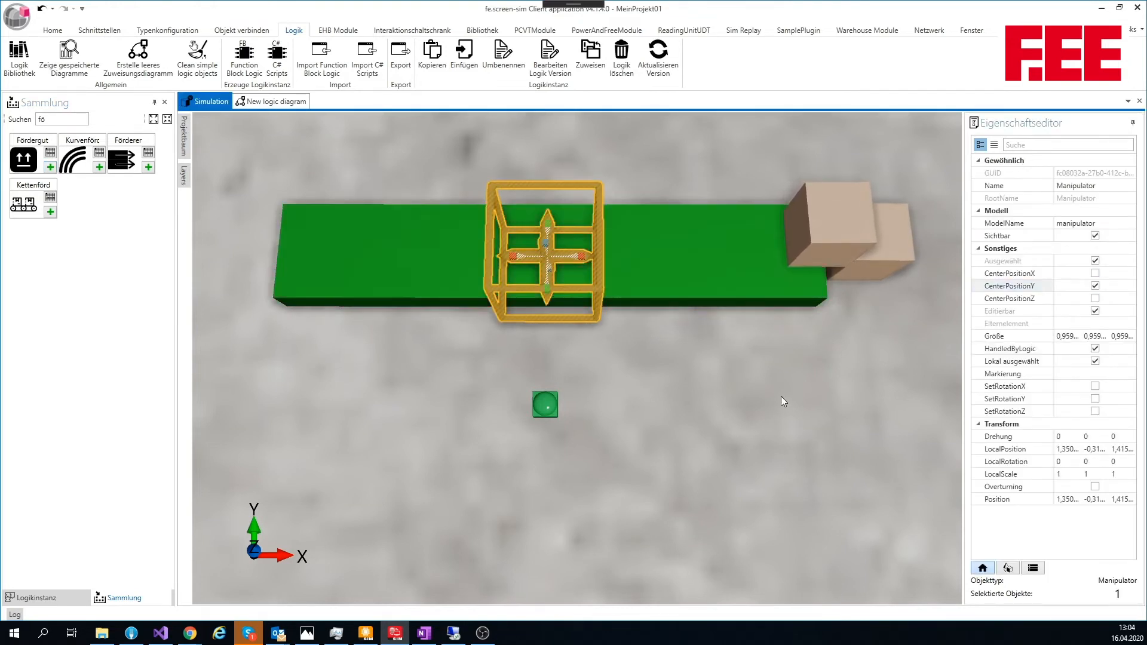
click(684, 378)
Add a Fördergut at the conveyor's start, switch the Taster off and add another Fördergut for comparison
drag(512, 256, 322, 144)
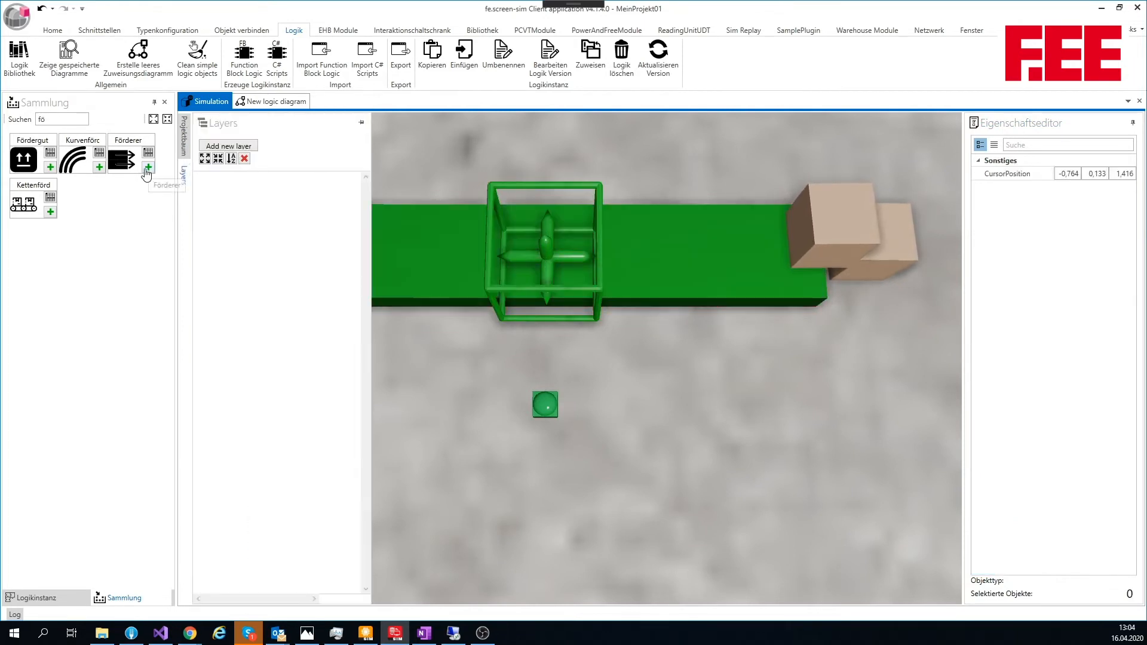
click(50, 167)
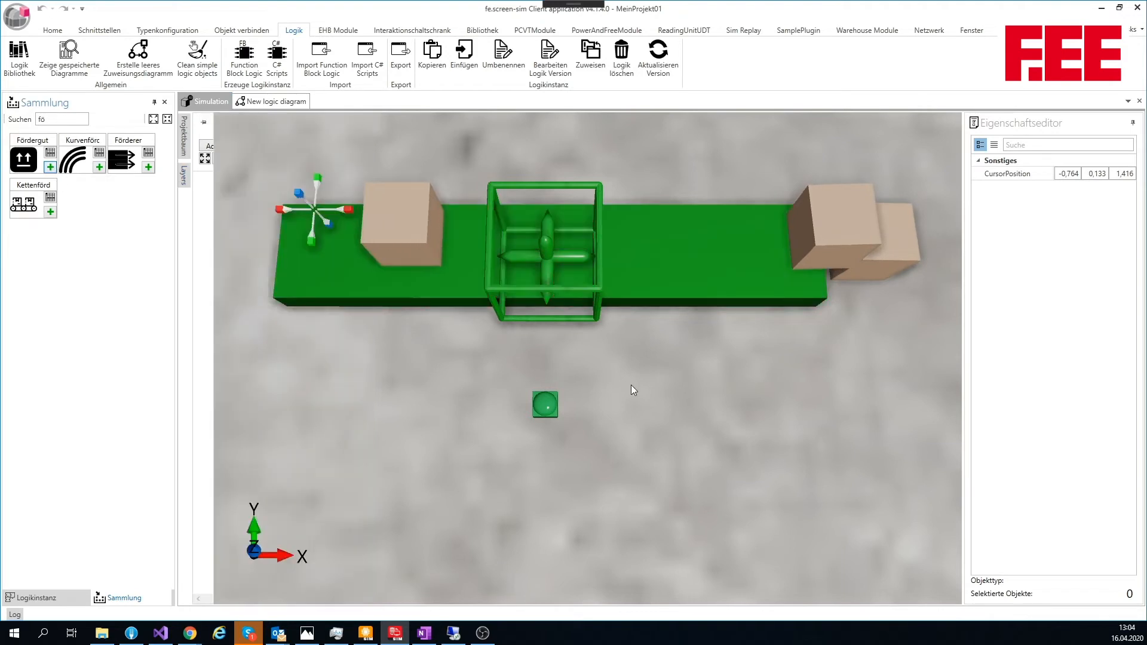
click(546, 406)
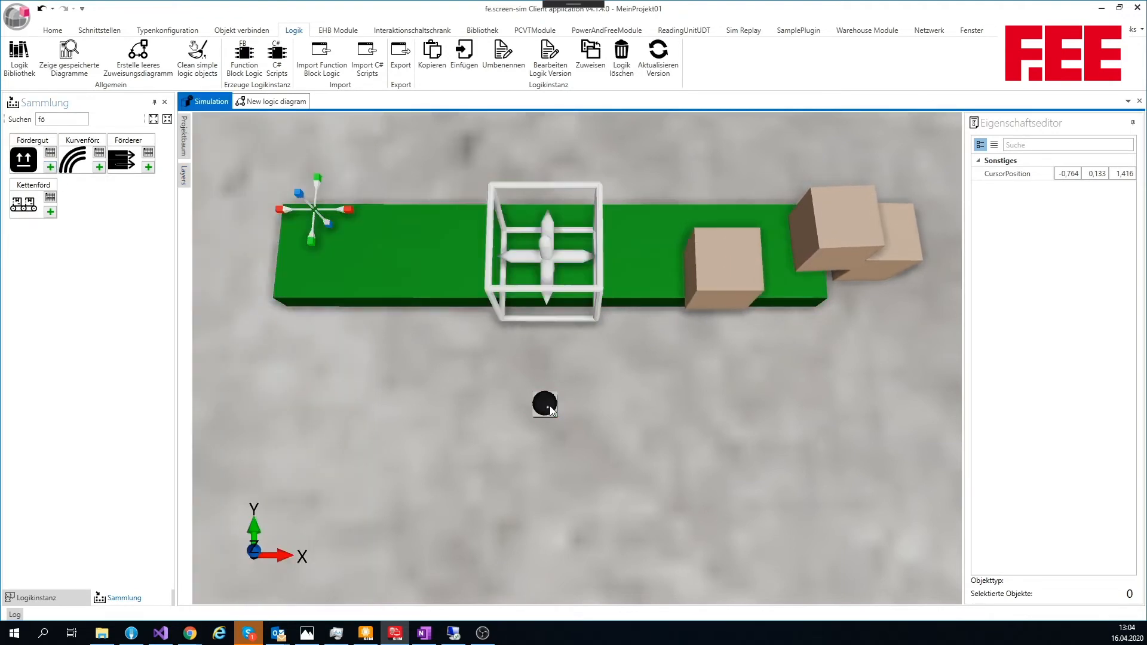
click(50, 167)
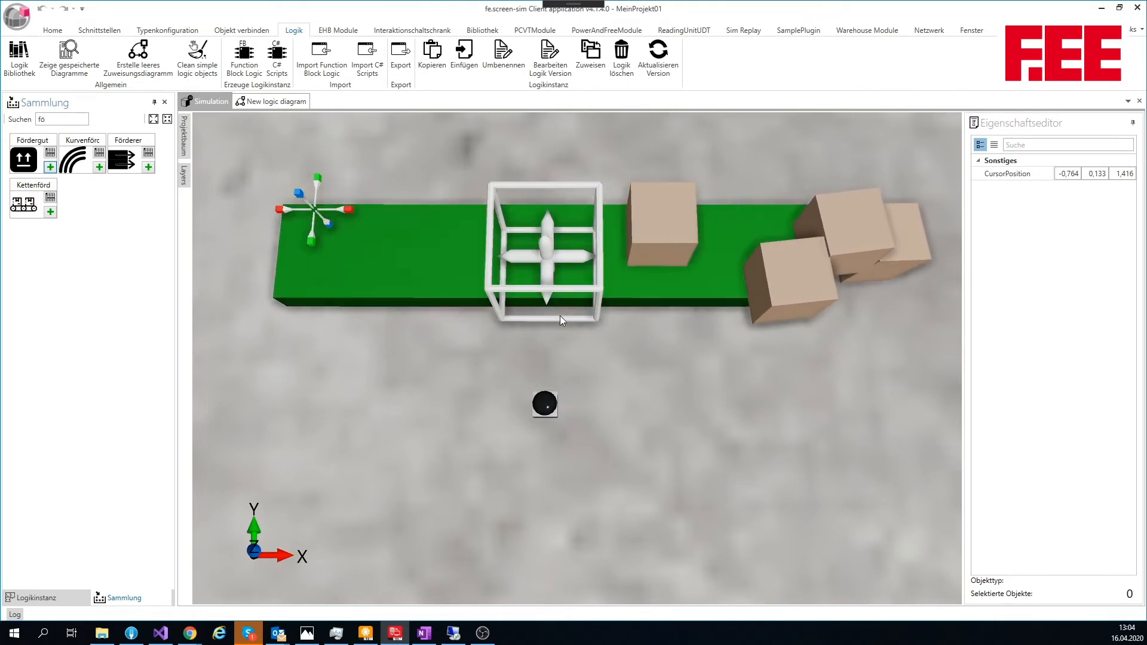
Select the Fördergut boxes piled up at the conveyor's end and delete them
click(776, 231)
ctrl+click(844, 281)
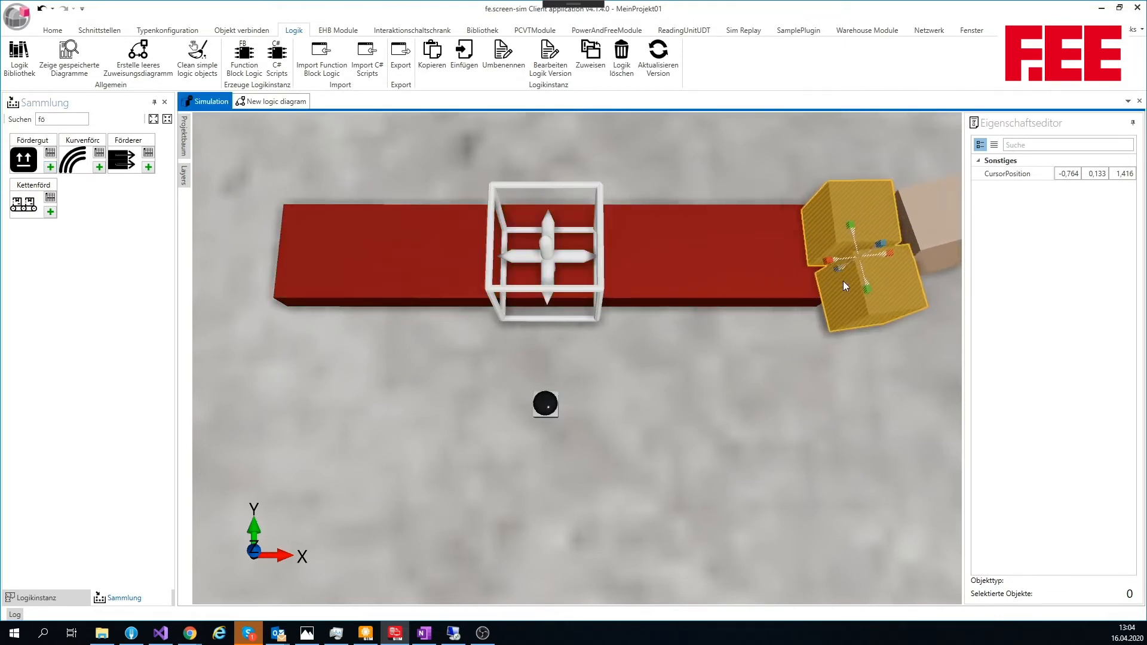
middle_drag(816, 382, 642, 445)
ctrl+click(778, 293)
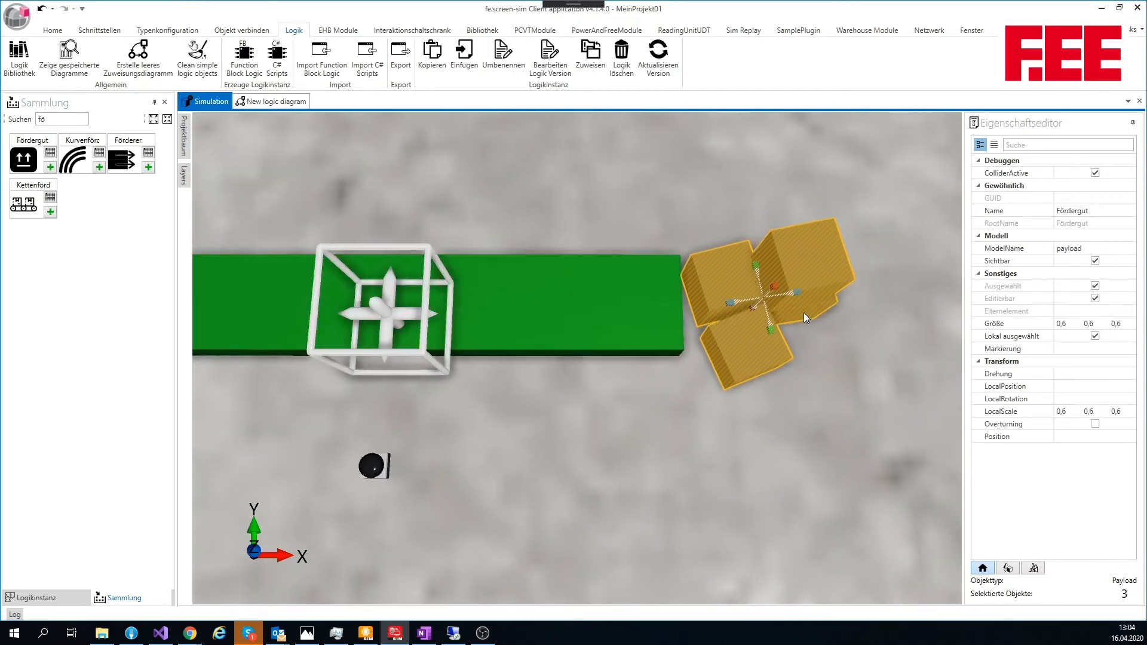
key(Delete)
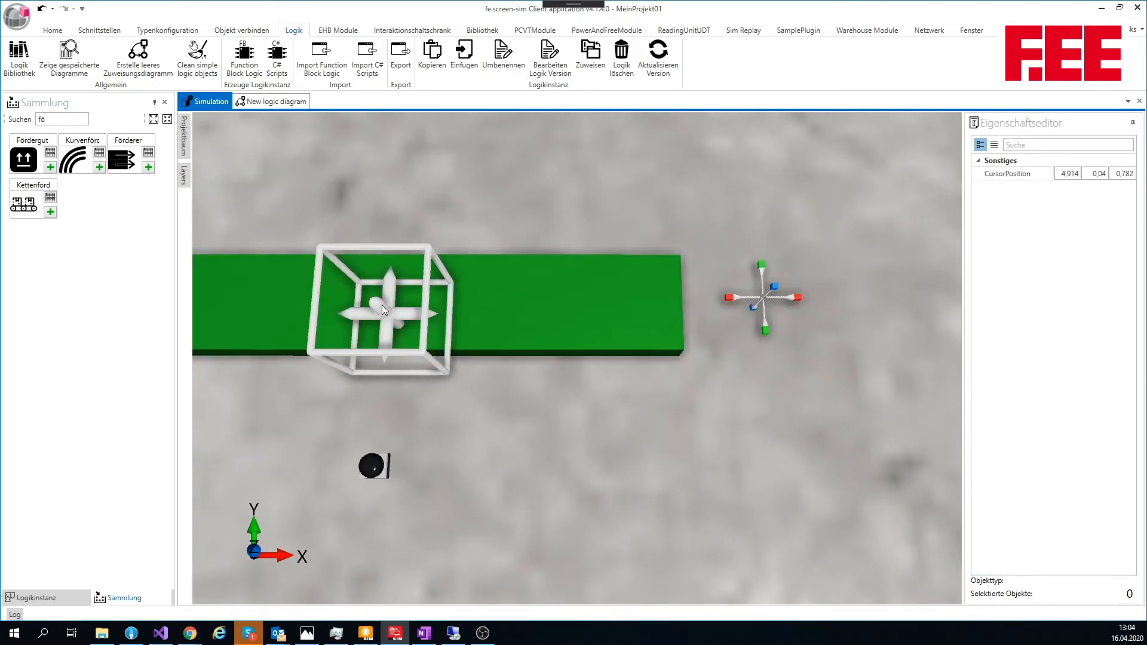
Enable SetRotationZ for the manipulator
click(395, 318)
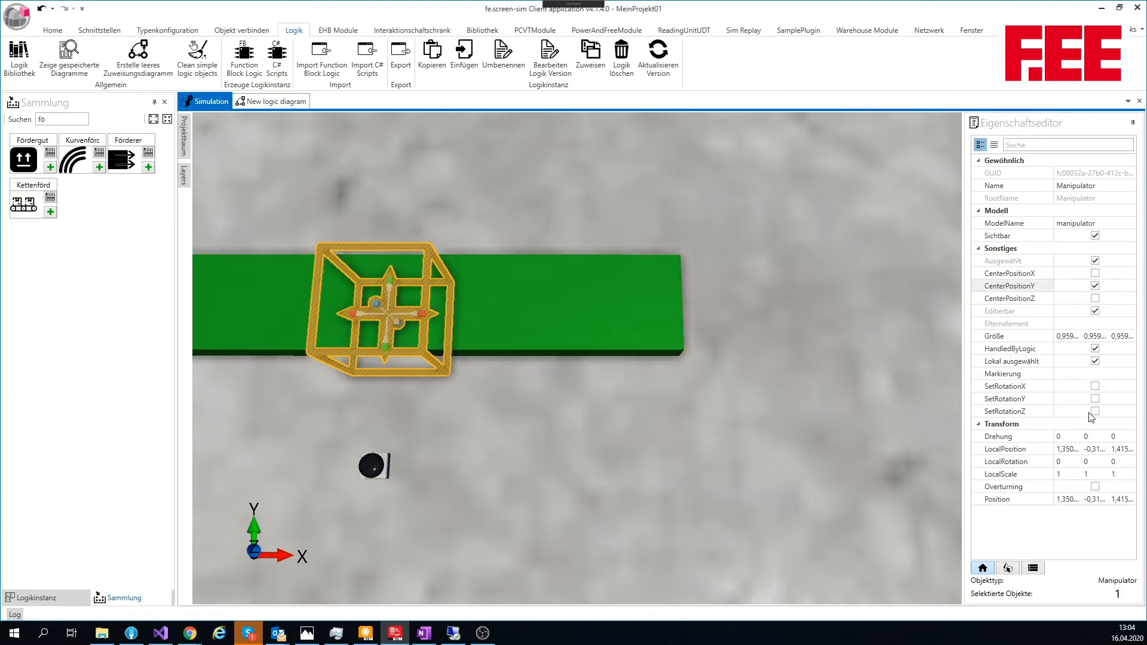
click(1096, 412)
click(1096, 412)
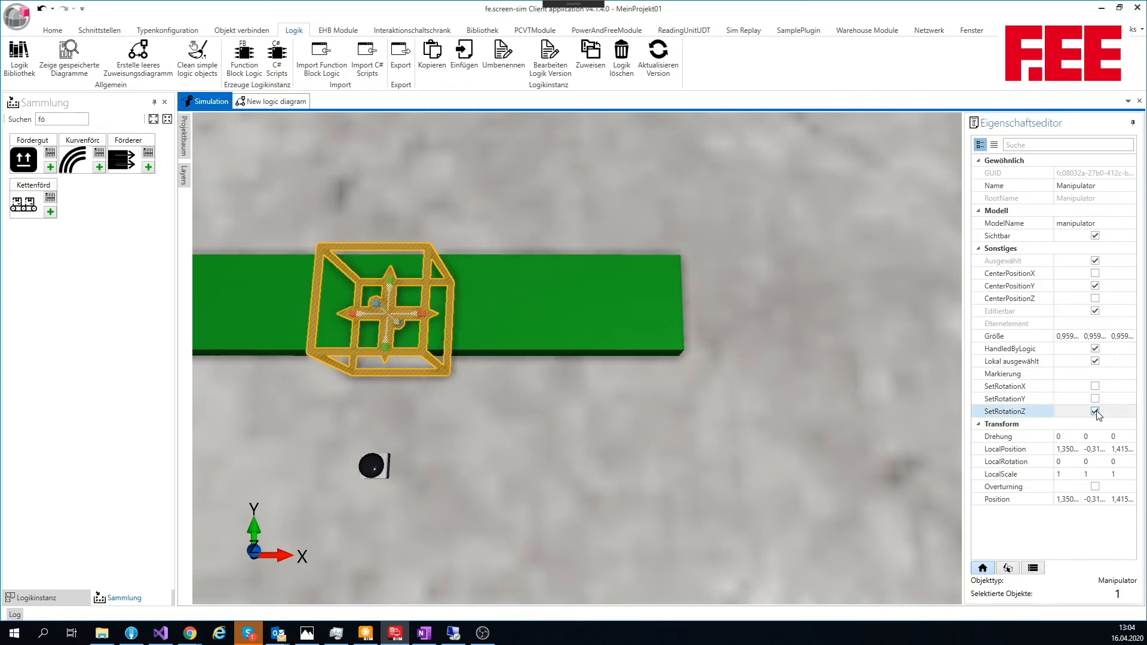
Rotate the manipulator about 41° around its Z axis and deselect it
scroll(609, 75, up, 4)
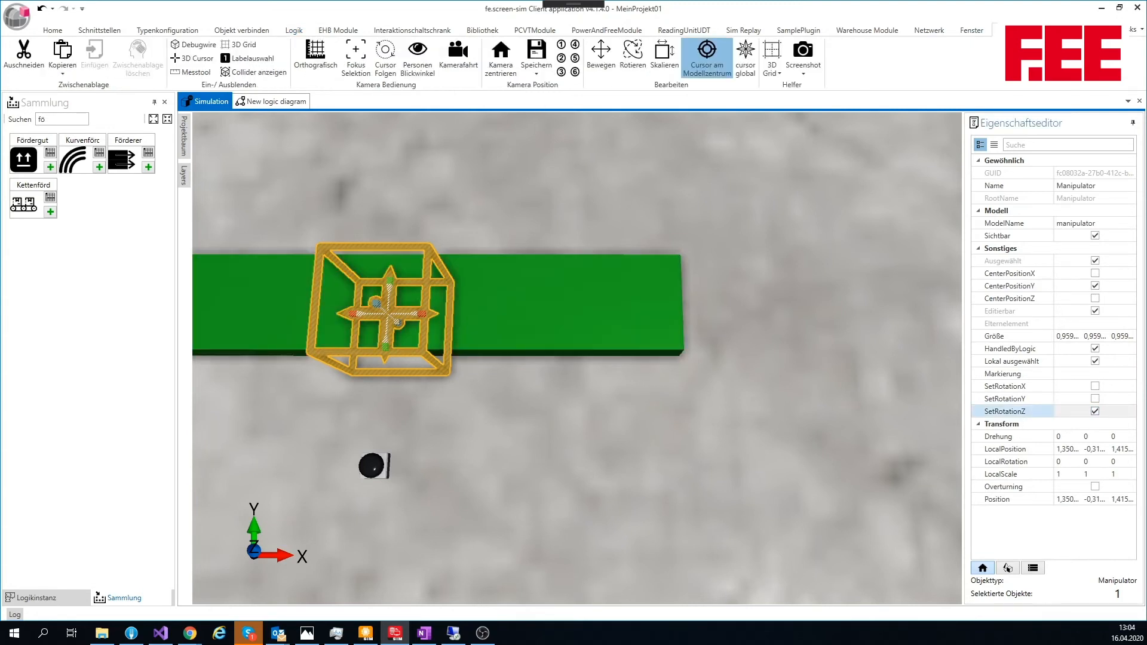
click(630, 59)
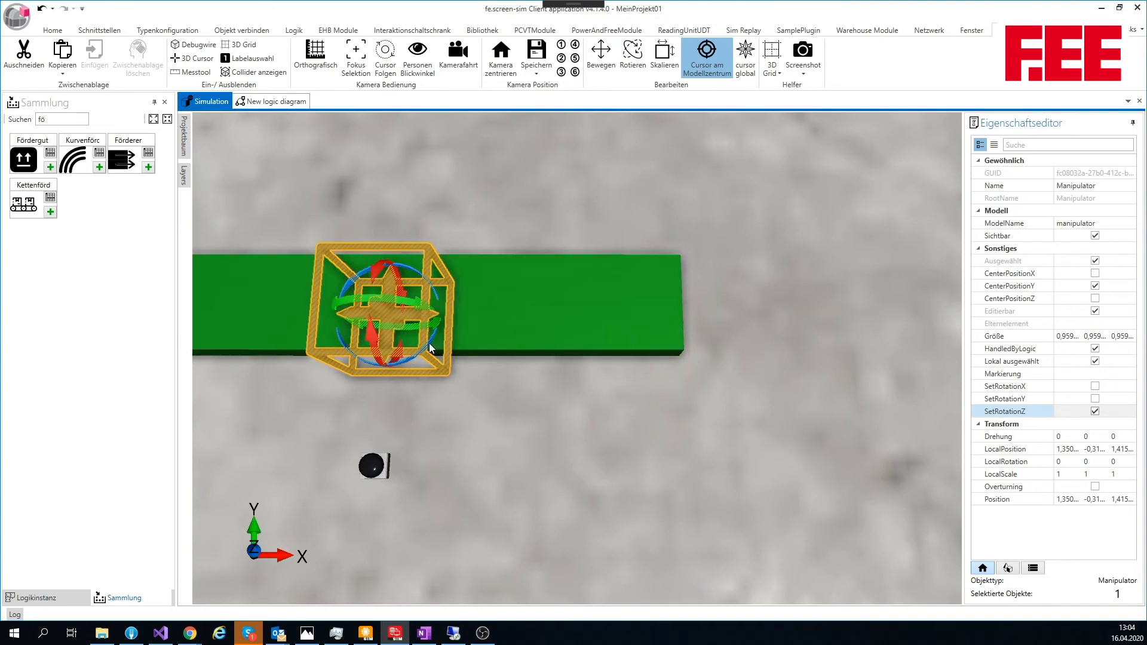
drag(435, 318, 472, 266)
middle_drag(491, 261, 721, 271)
click(683, 289)
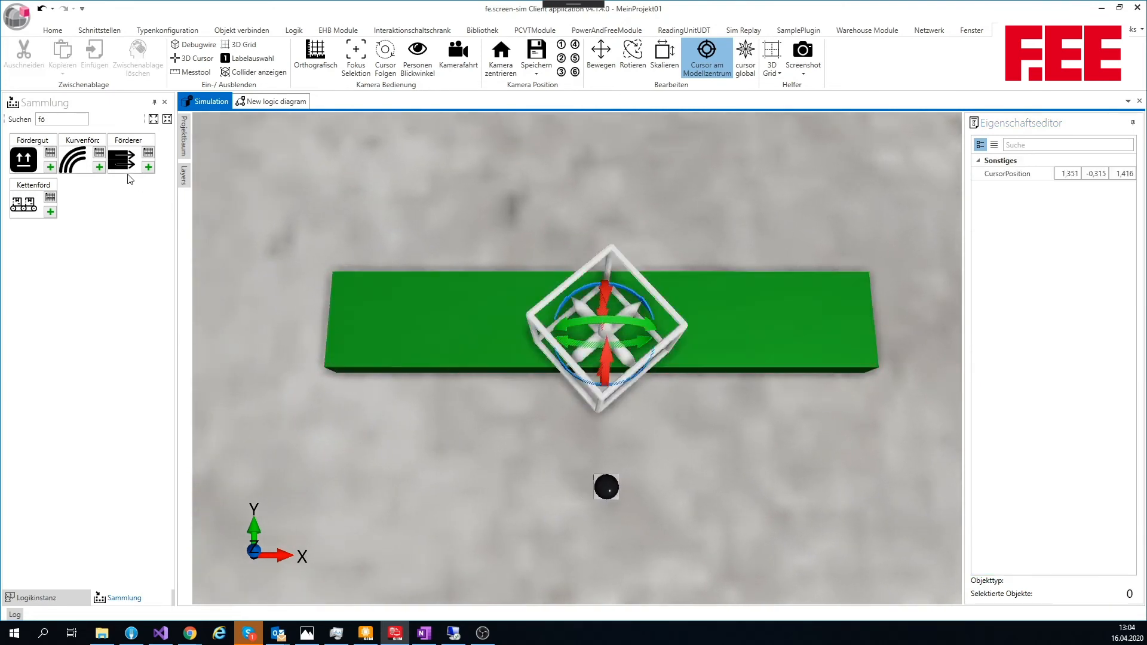
Move the 3D cursor to the start of the conveyor and add a Fördergut there
click(601, 58)
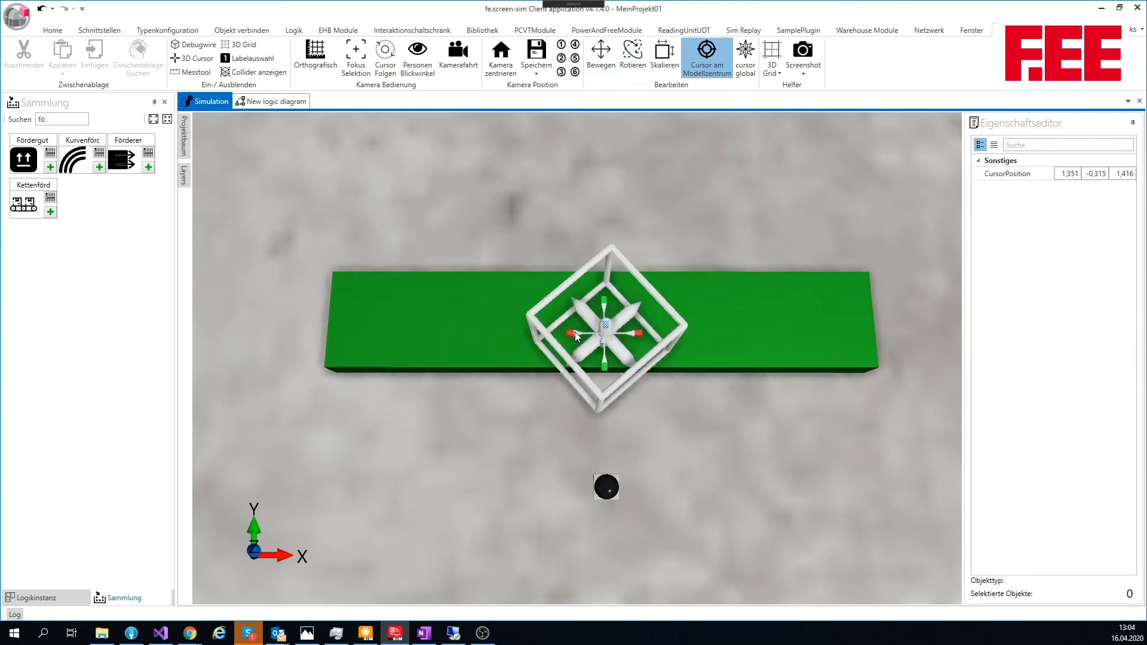
drag(573, 320, 334, 272)
click(50, 166)
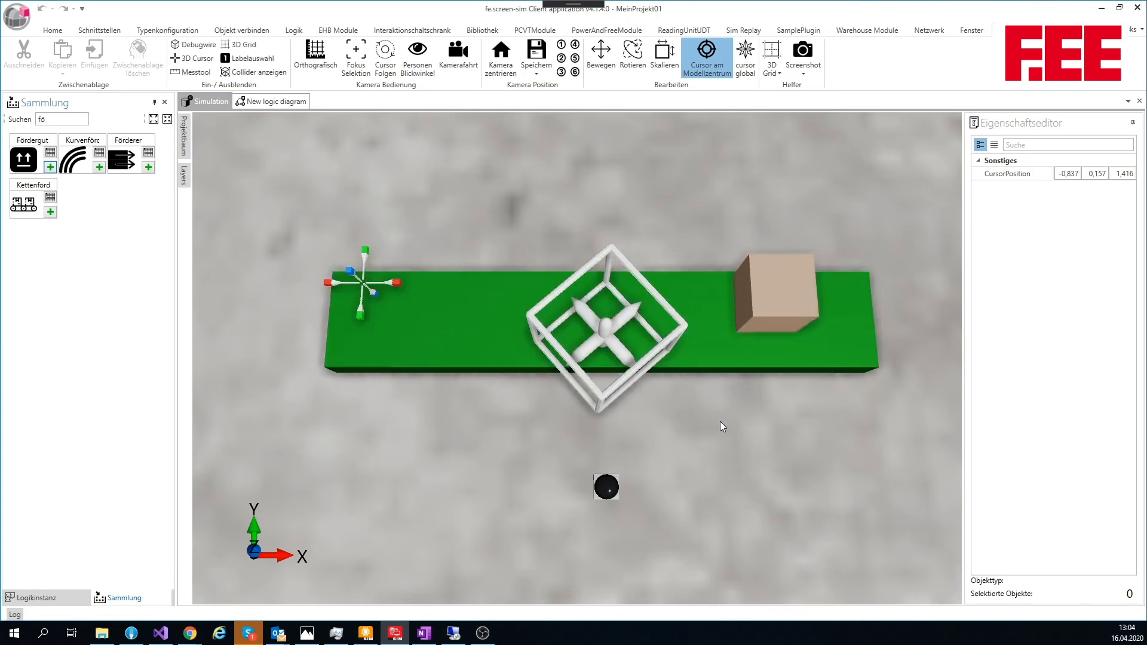
Switch on the Taster and send another Fördergut through the rotated manipulator
click(605, 493)
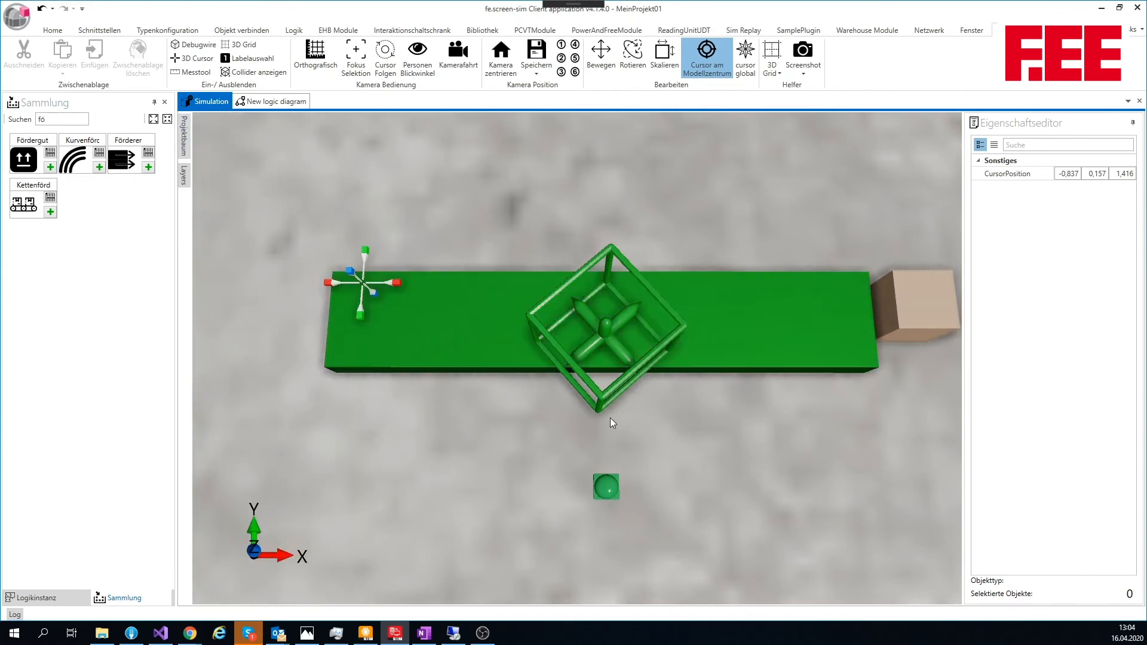
click(608, 487)
click(610, 484)
click(50, 169)
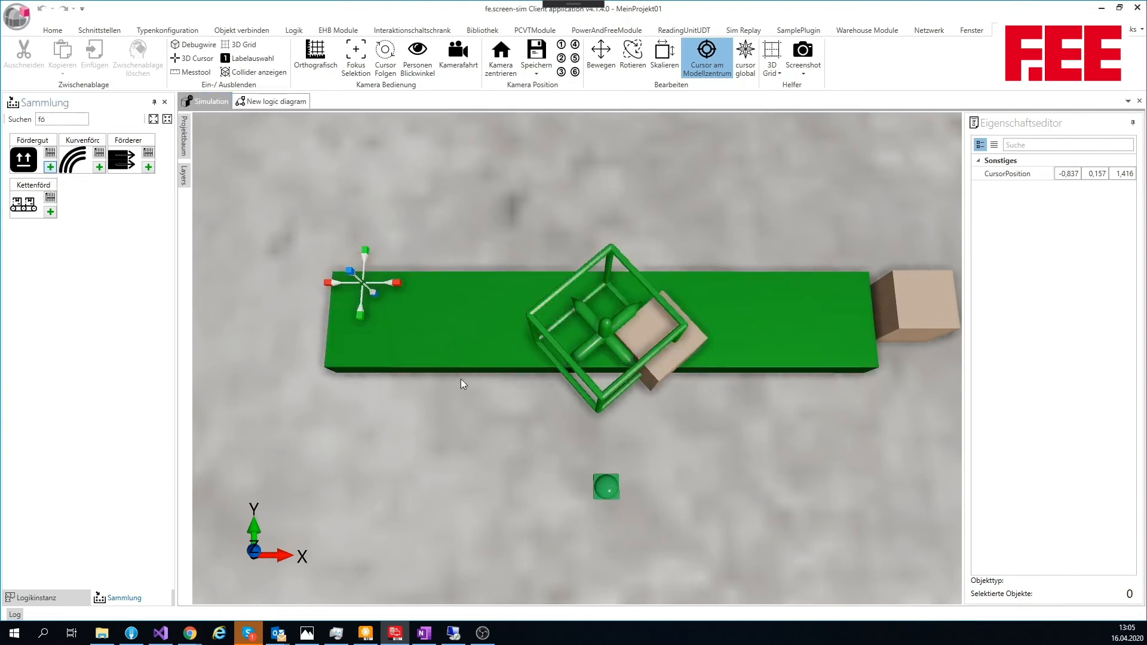
Select the manipulator on the conveyor to open its properties
click(608, 331)
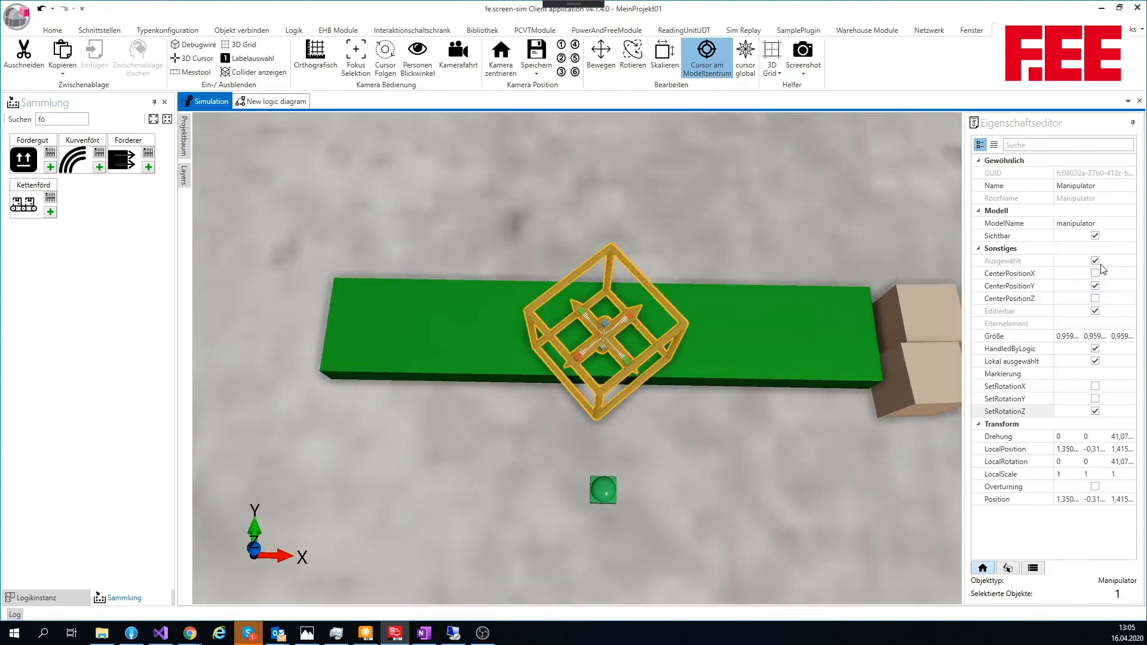